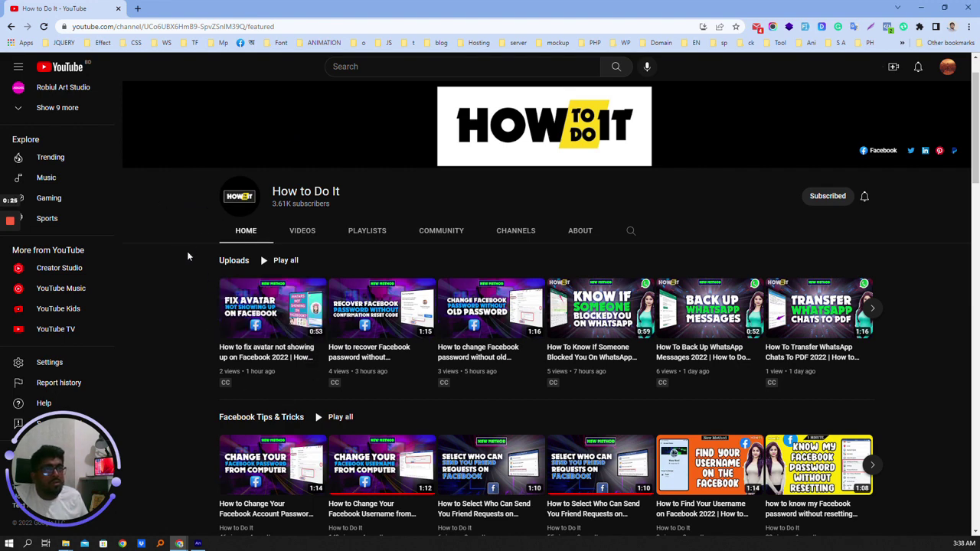
Switch from Chrome to the Animate document showing the 'How to add audio' text
left_click(197, 543)
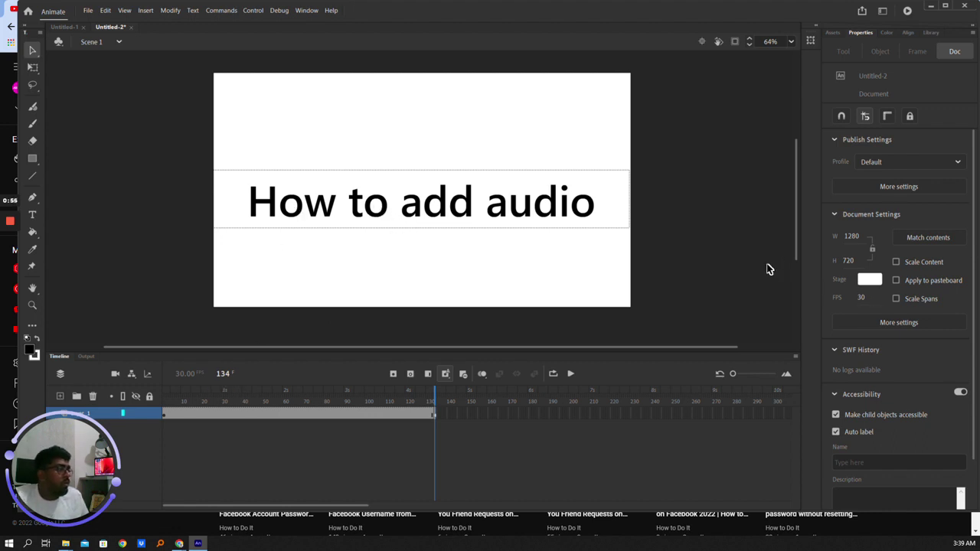
Import Missing-You.mp3 from the Downloads folder to the stage
left_click(91, 11)
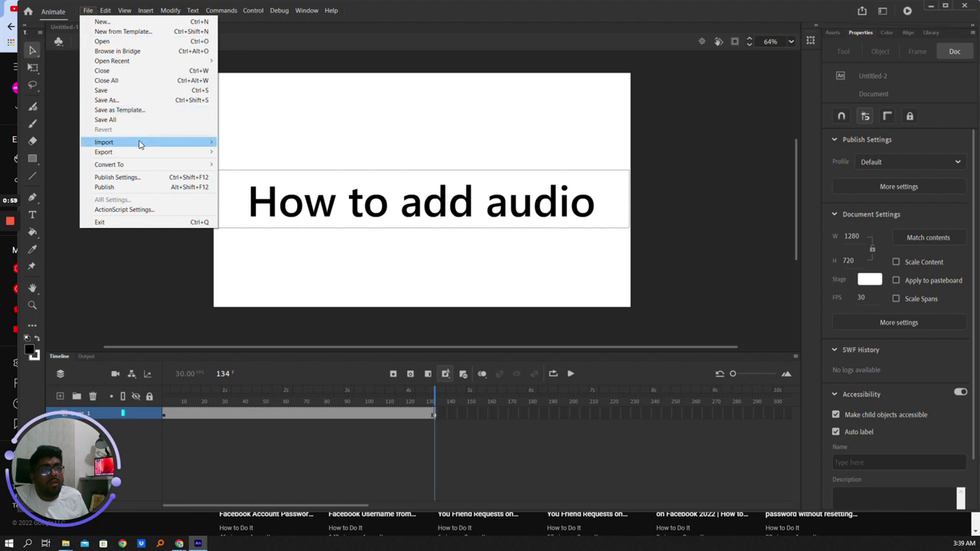
mouse_move(104, 142)
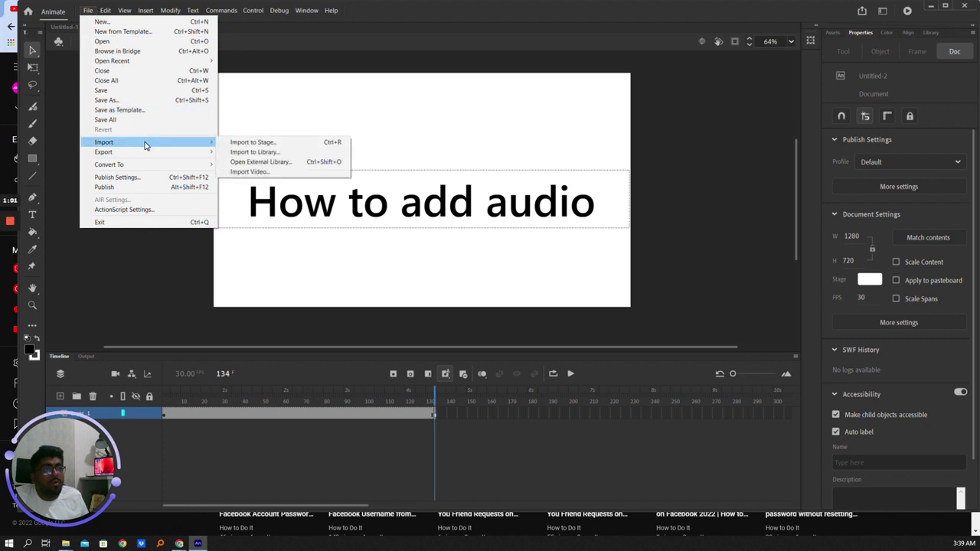
left_click(273, 144)
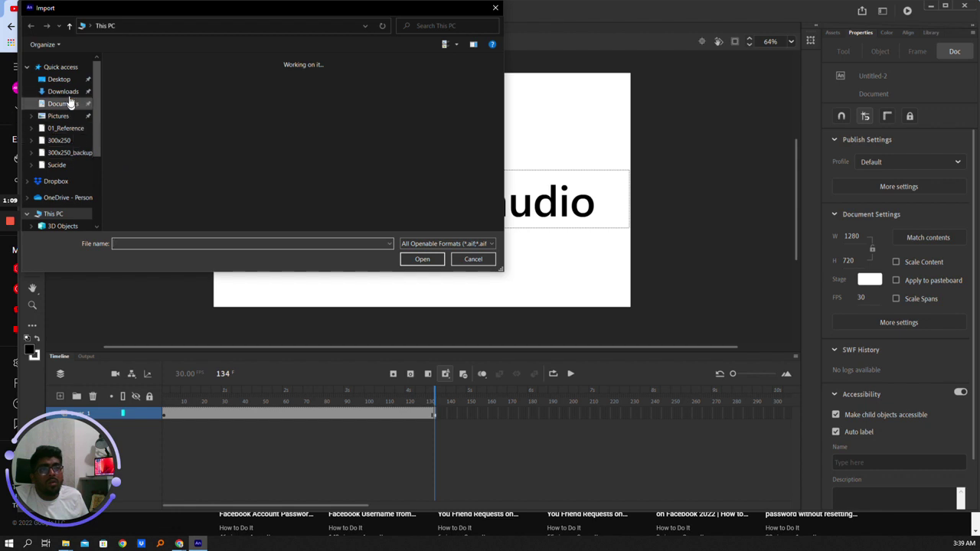
left_click(65, 93)
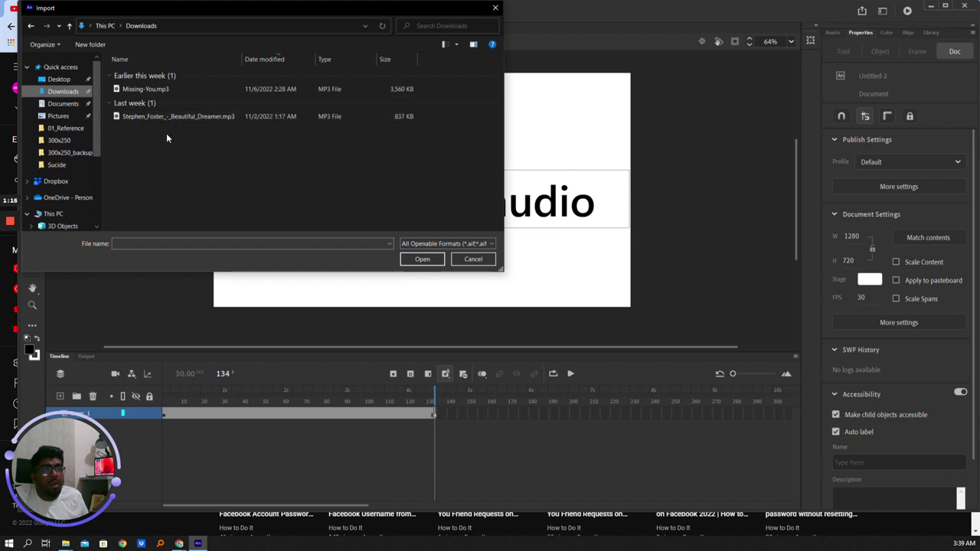
double_click(158, 89)
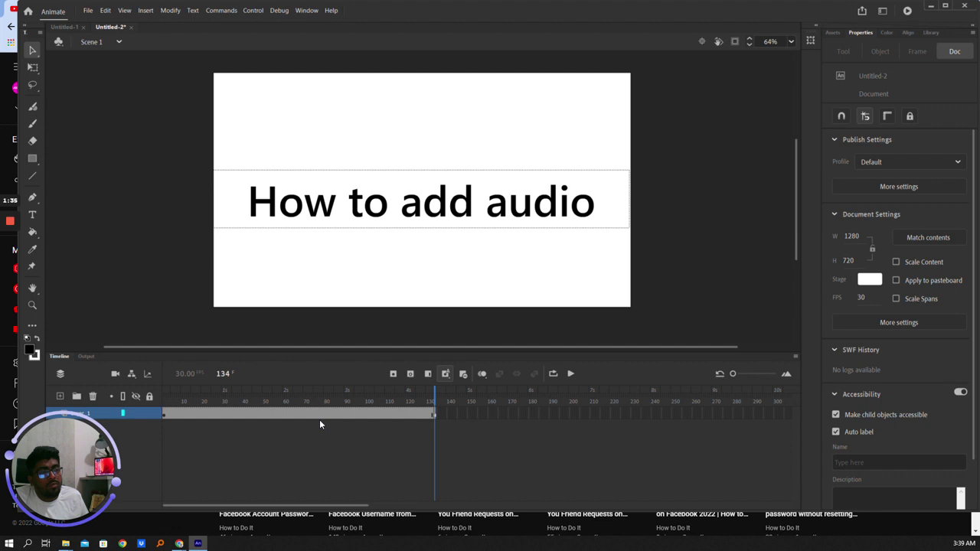
Add a keyframe at frame 100 and move the text below the stage at frame 1
left_click_drag(365, 402, 366, 416)
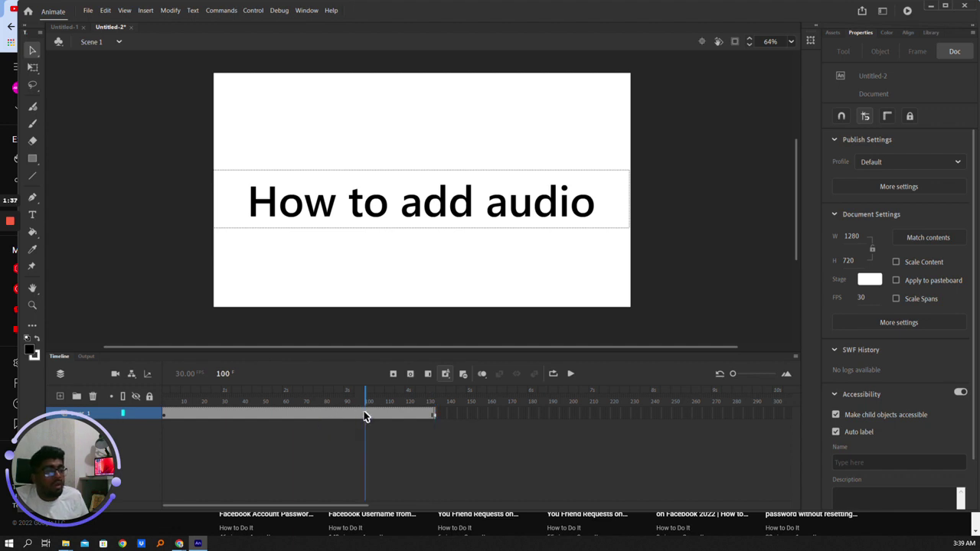
right_click(366, 414)
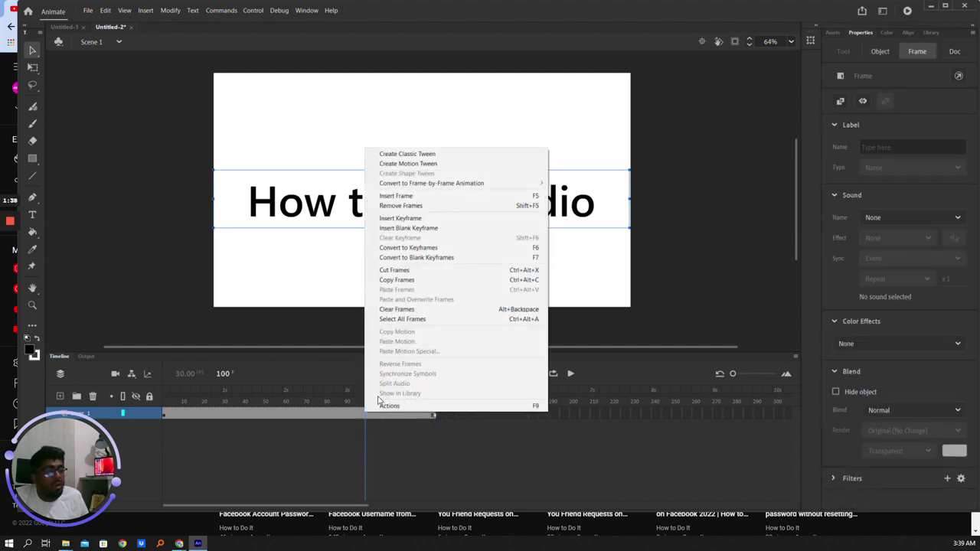
left_click(425, 221)
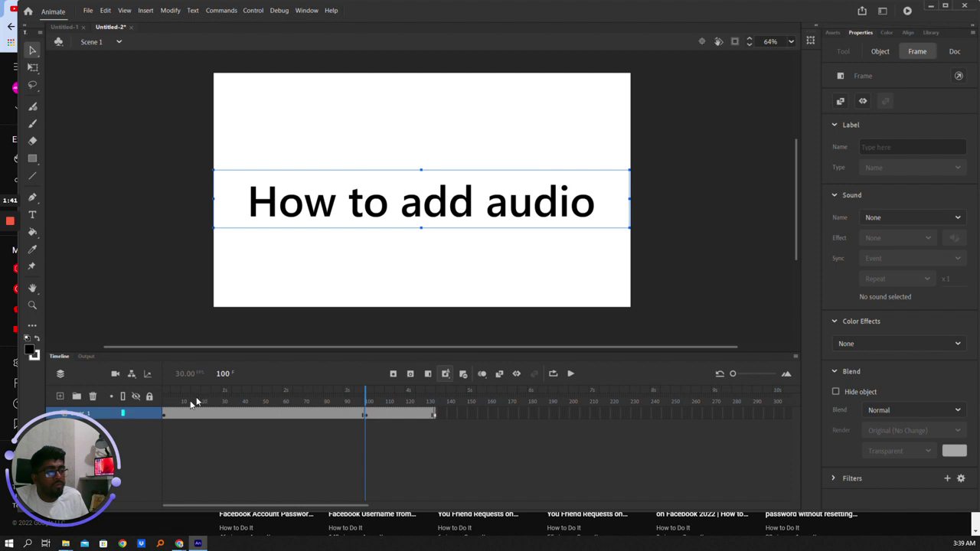
left_click(164, 416)
left_click(164, 418)
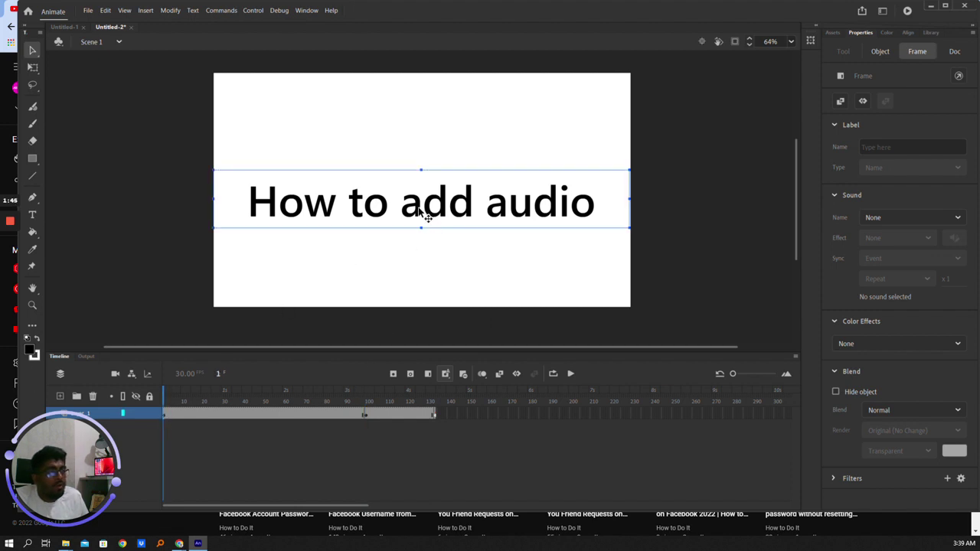
left_click_drag(420, 220, 422, 334)
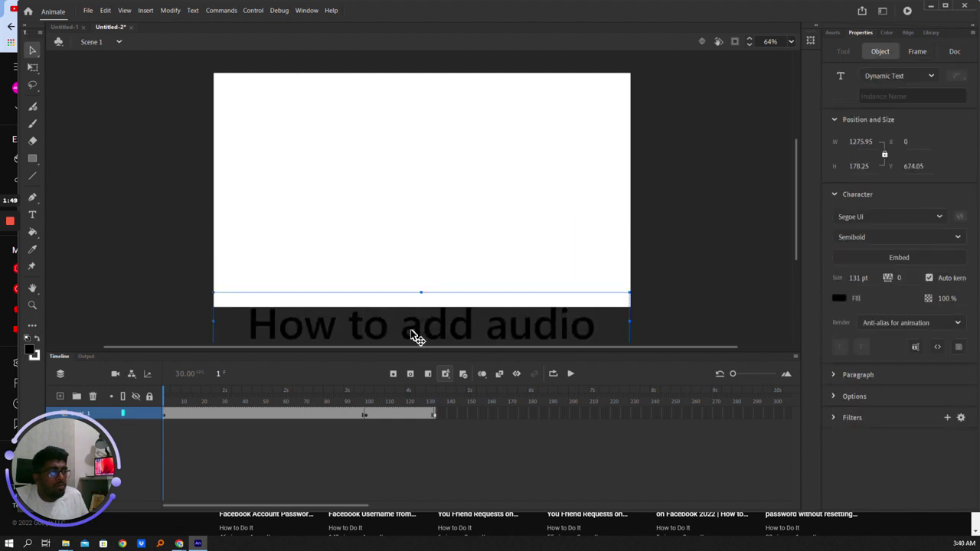
Compare the text's positions at frame 1 and frame 100
left_click(366, 415)
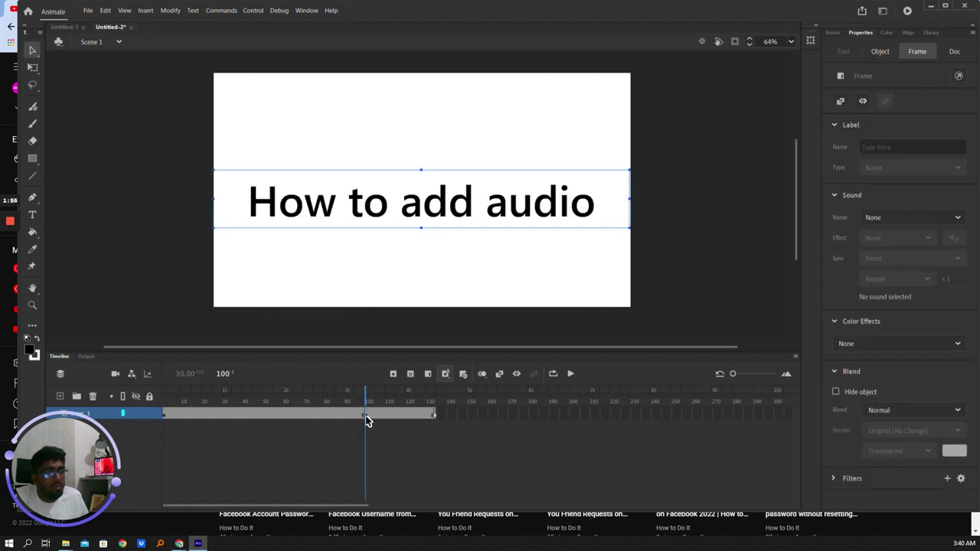
left_click(365, 415)
left_click(163, 397)
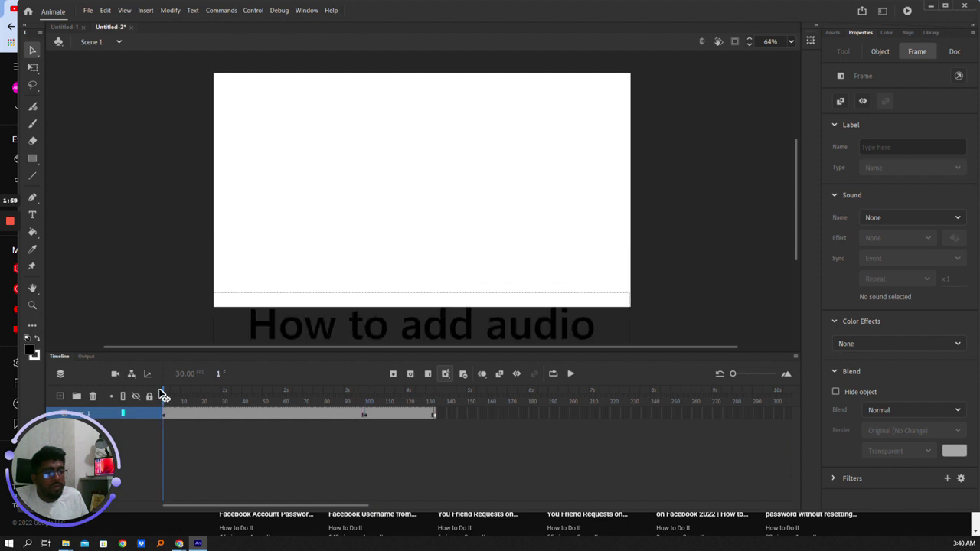
left_click(367, 399)
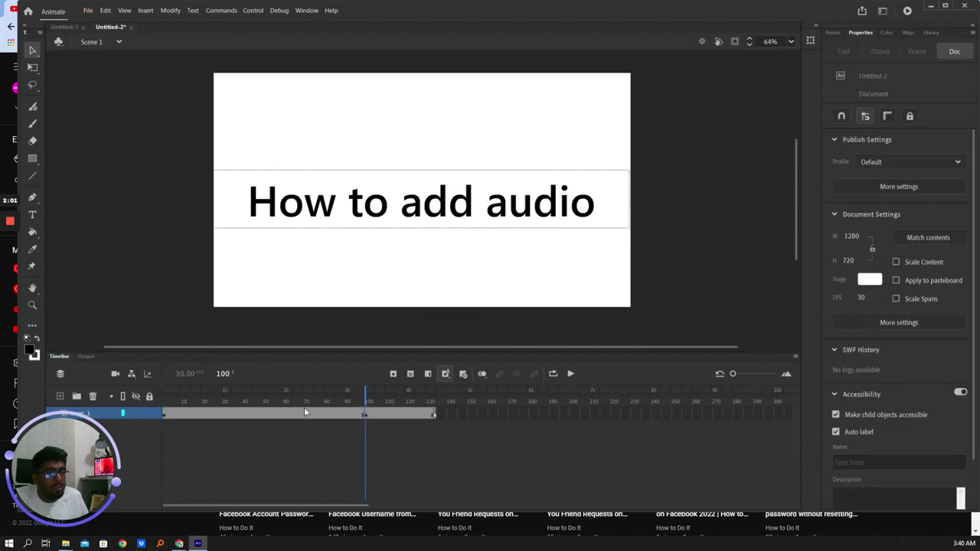
Create a classic tween between the keyframes, converting the text to a symbol, and preview it from frame 1
right_click(280, 414)
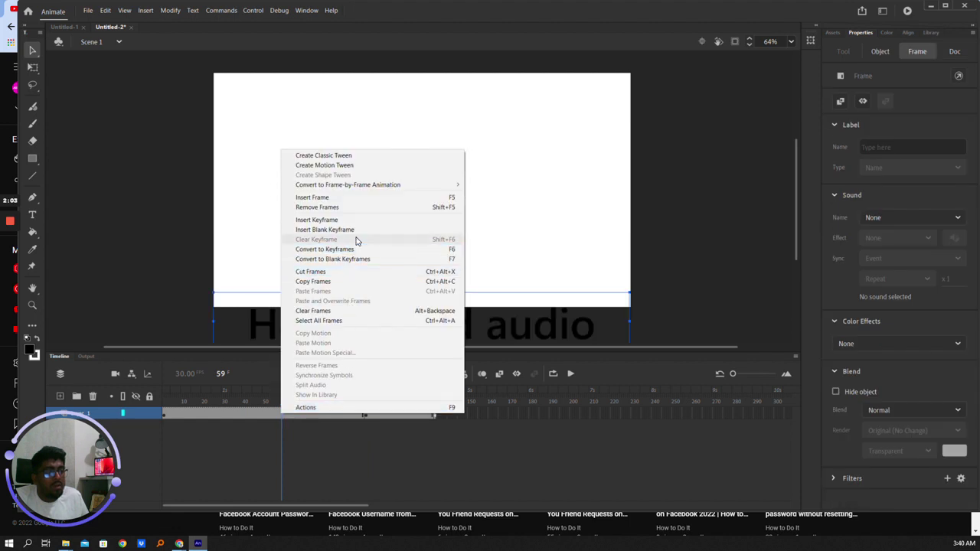
left_click(341, 156)
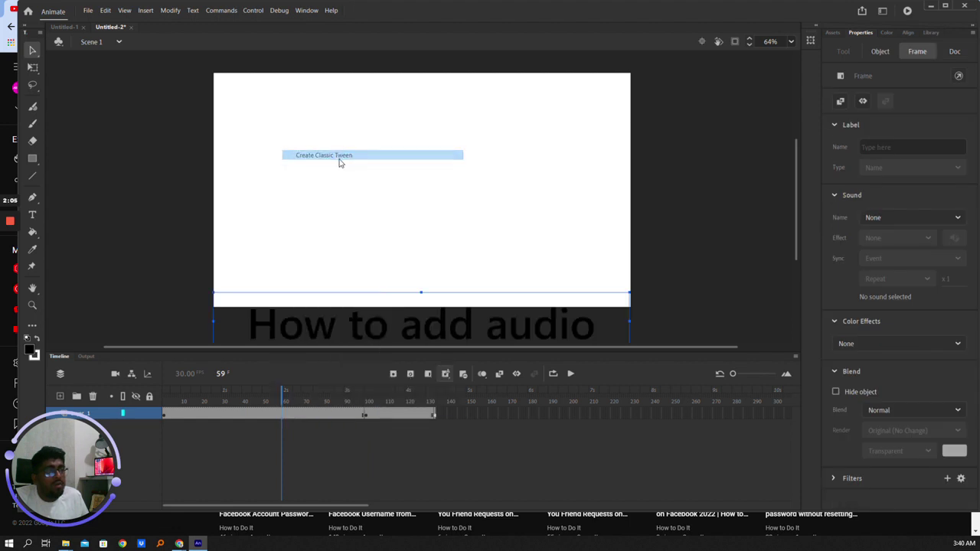
left_click(564, 289)
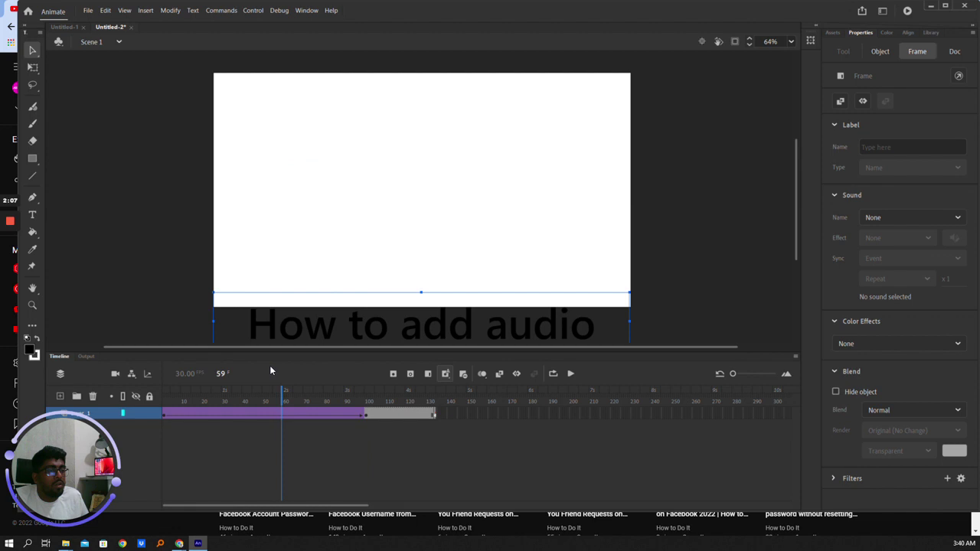
left_click_drag(280, 395, 163, 396)
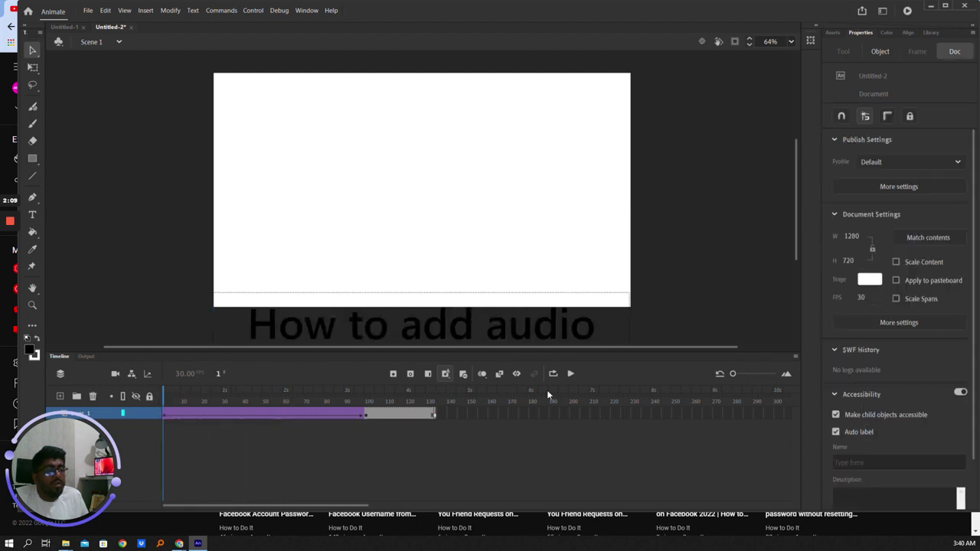
left_click(569, 374)
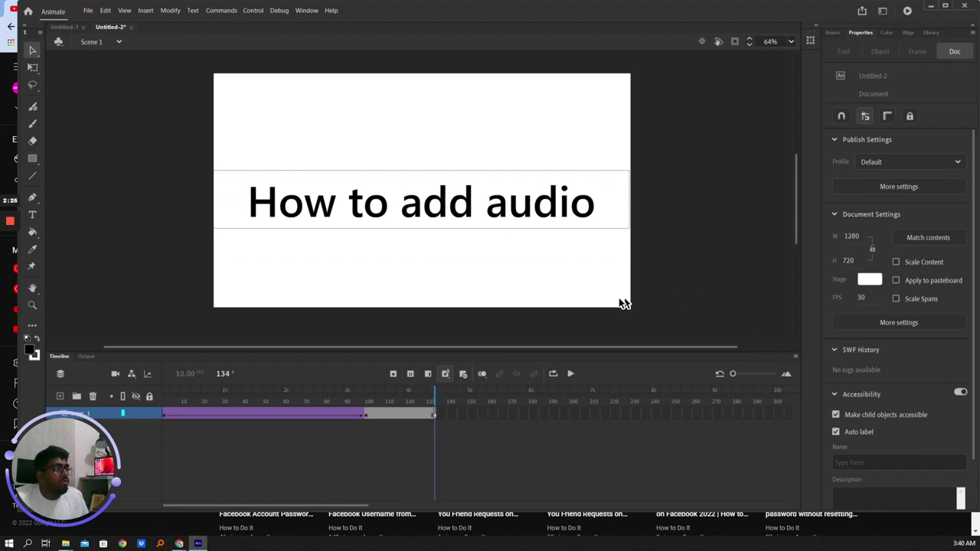
Let the preview finish at frame 134, then browse the Window menu and close it unchanged
scroll(712, 230, "up", 5)
scroll(704, 201, "down", 5)
scroll(743, 179, "down", 2)
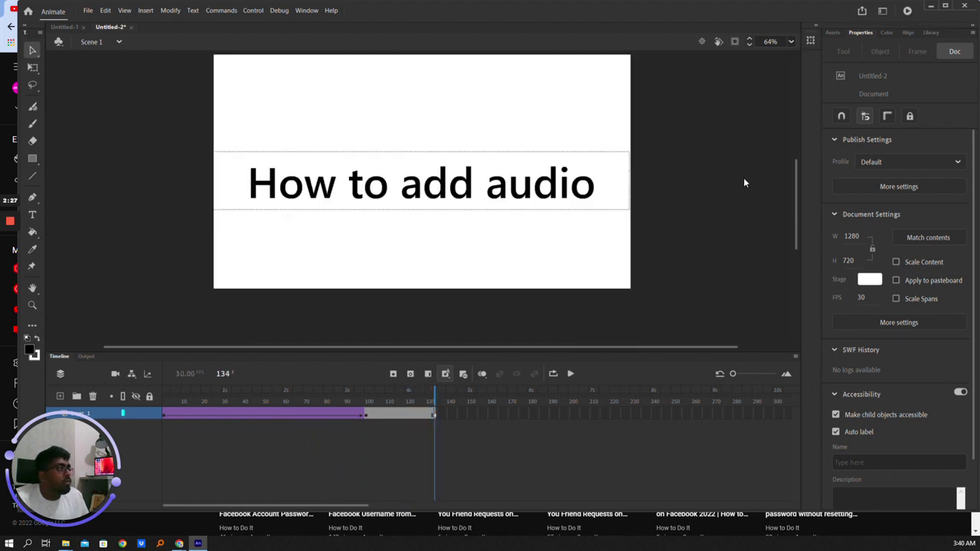
scroll(744, 179, "up", 2)
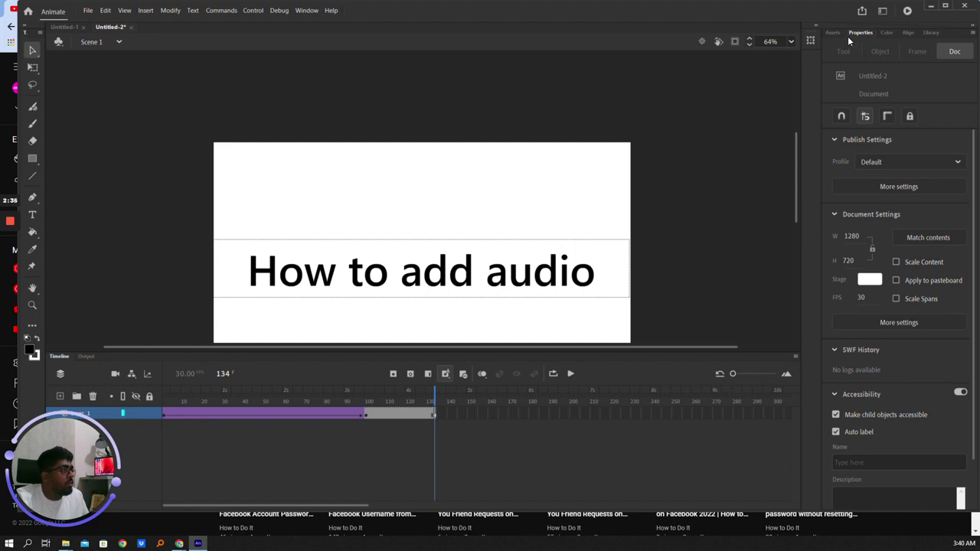
left_click(306, 10)
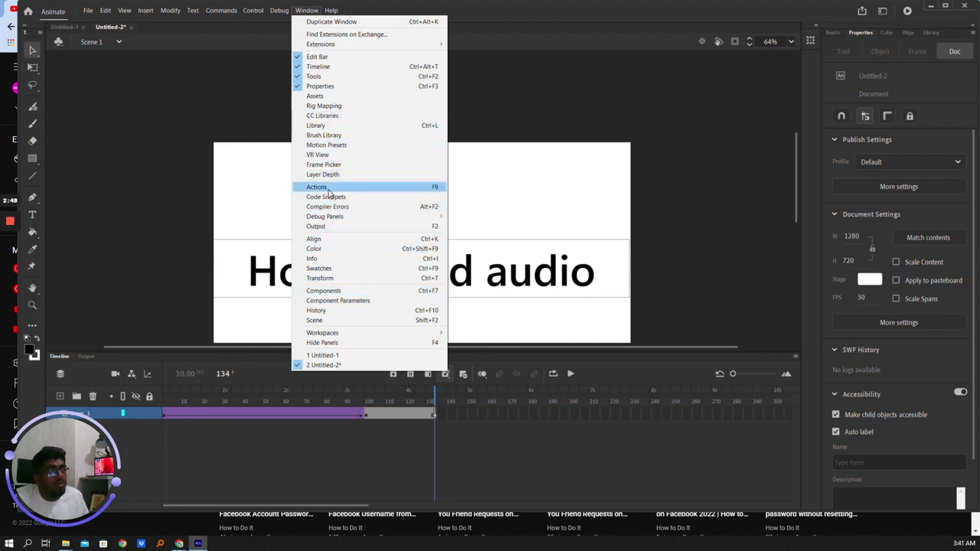
left_click(754, 191)
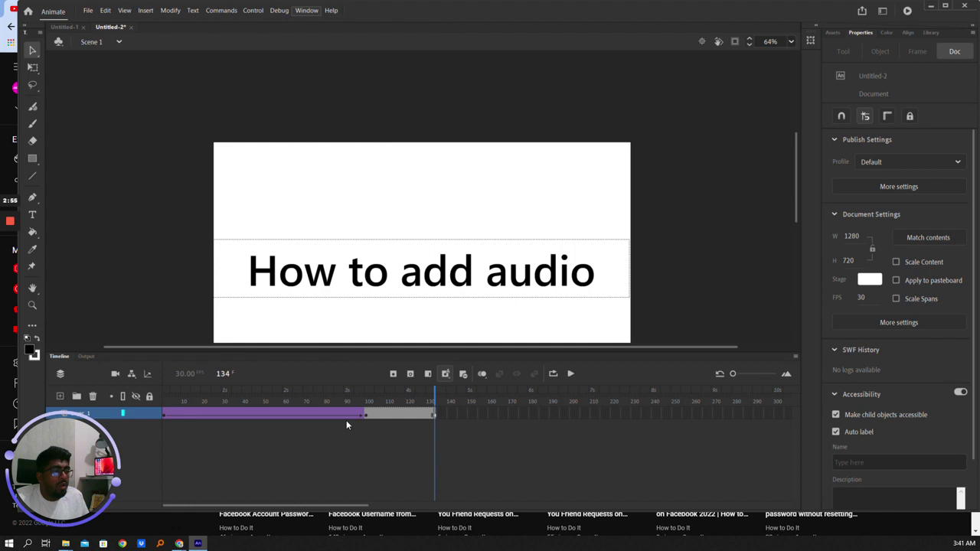
Select frame 1 and show the Sound name choices in the Frame properties
left_click_drag(181, 395, 163, 412)
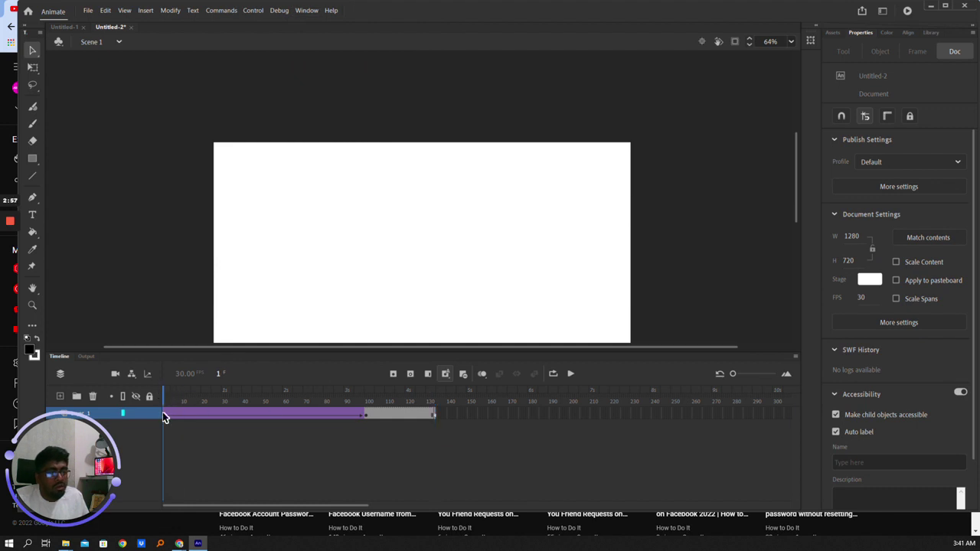
left_click(164, 416)
scroll(903, 344, "down", 3)
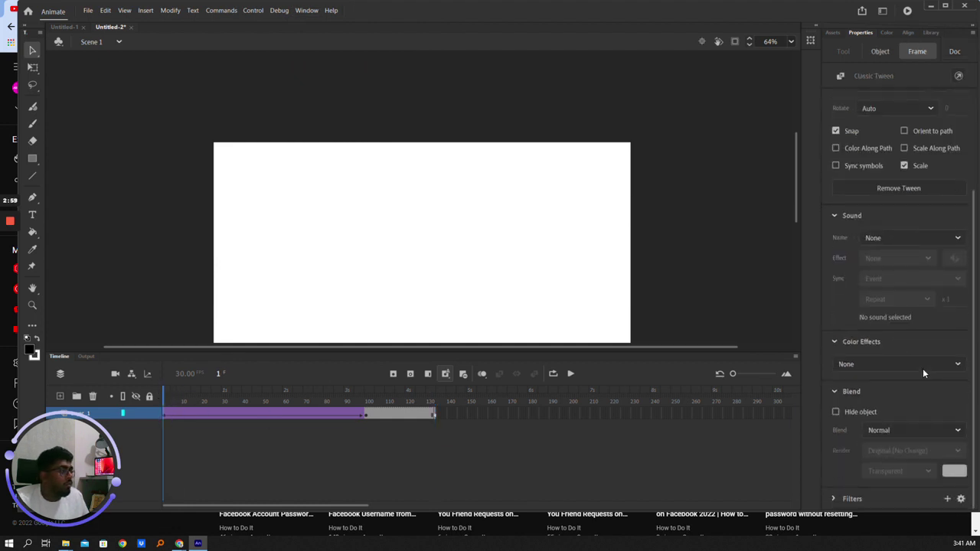
scroll(906, 265, "up", 3)
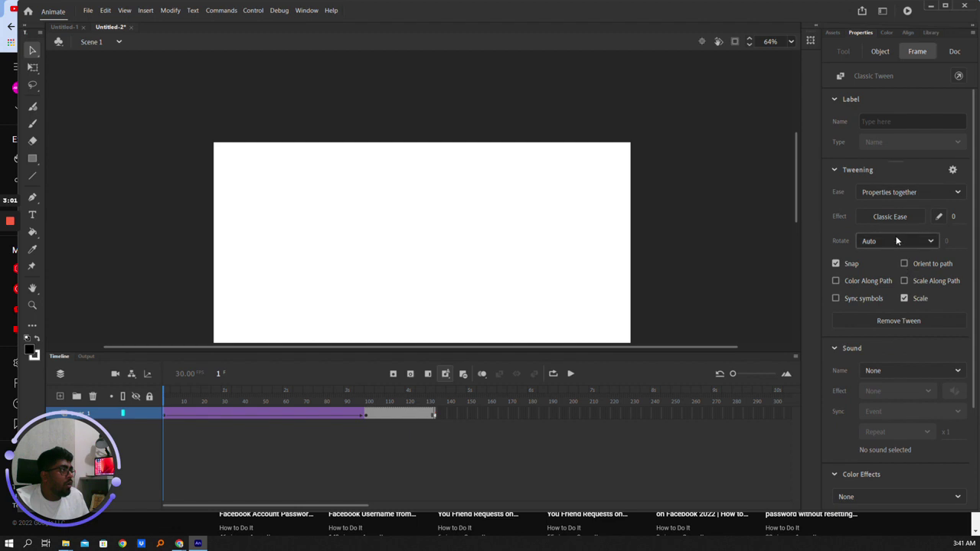
scroll(897, 291, "down", 3)
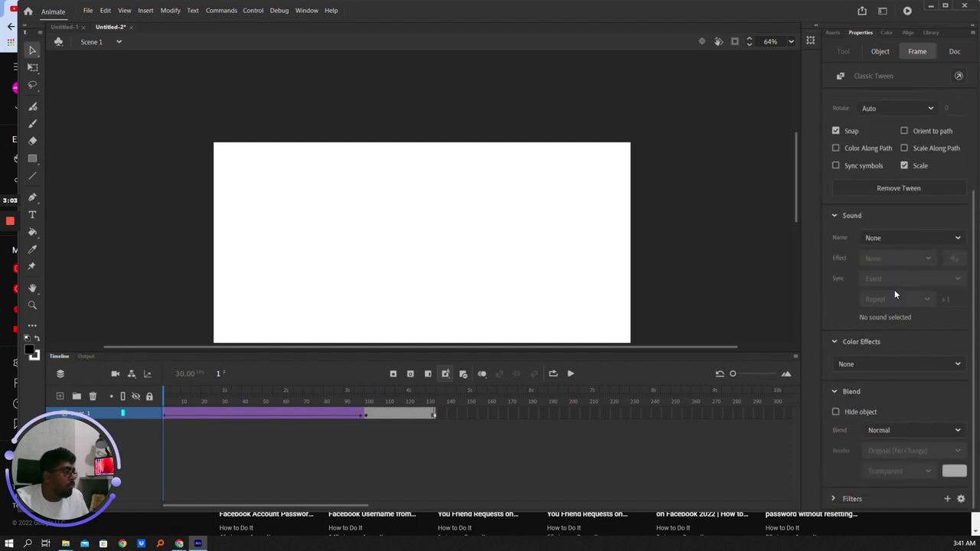
scroll(894, 218, "up", 3)
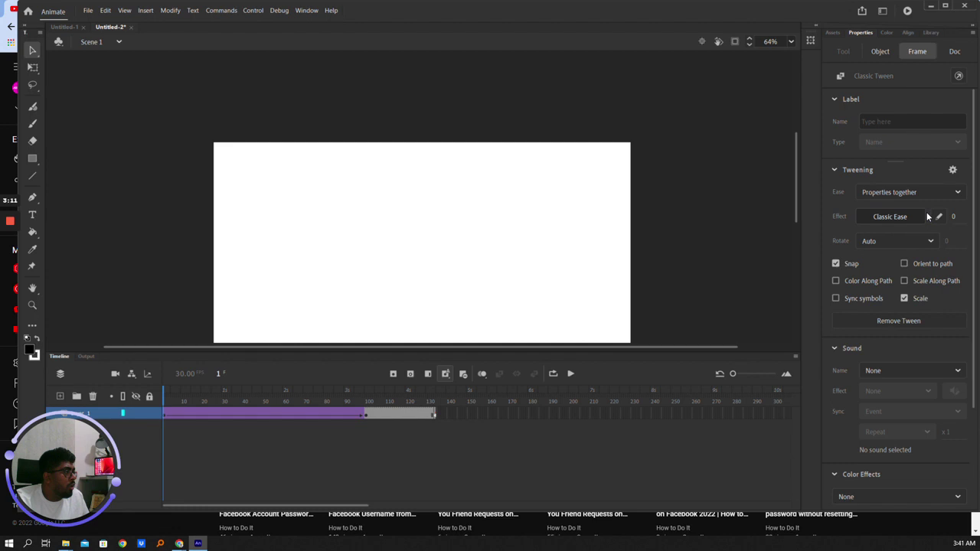
scroll(865, 310, "down", 3)
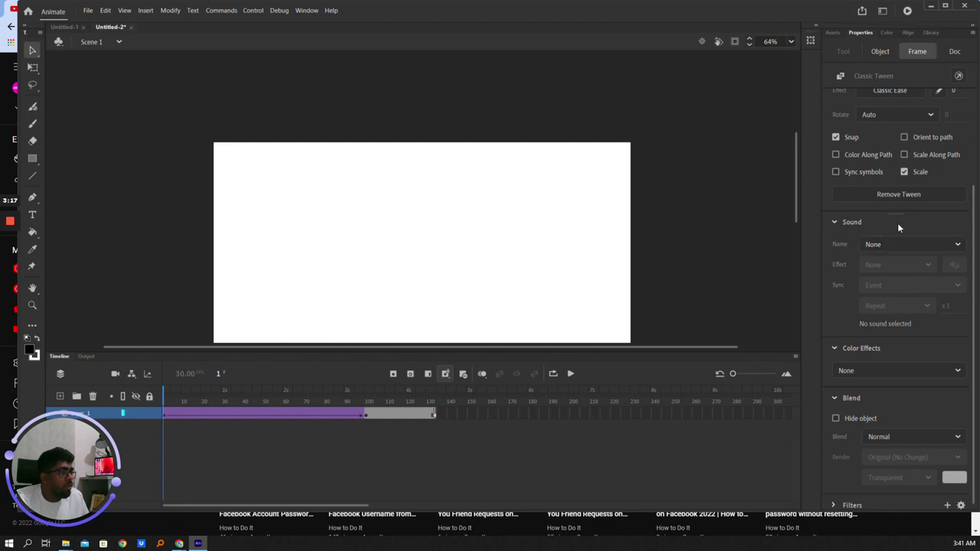
left_click(935, 246)
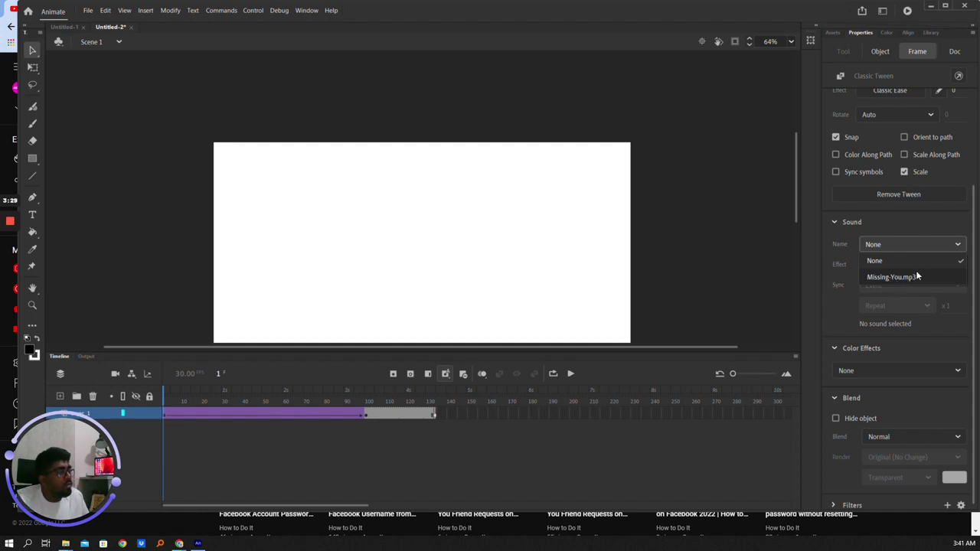
Set frame 1's sound to Missing-You.mp3 and play the tween with audio
left_click(902, 277)
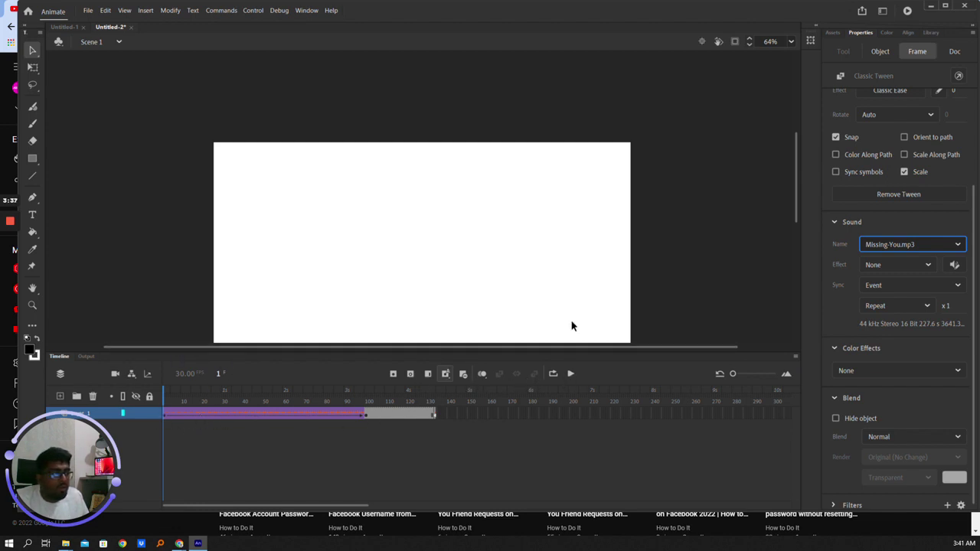
scroll(571, 326, "down", 3)
left_click(571, 373)
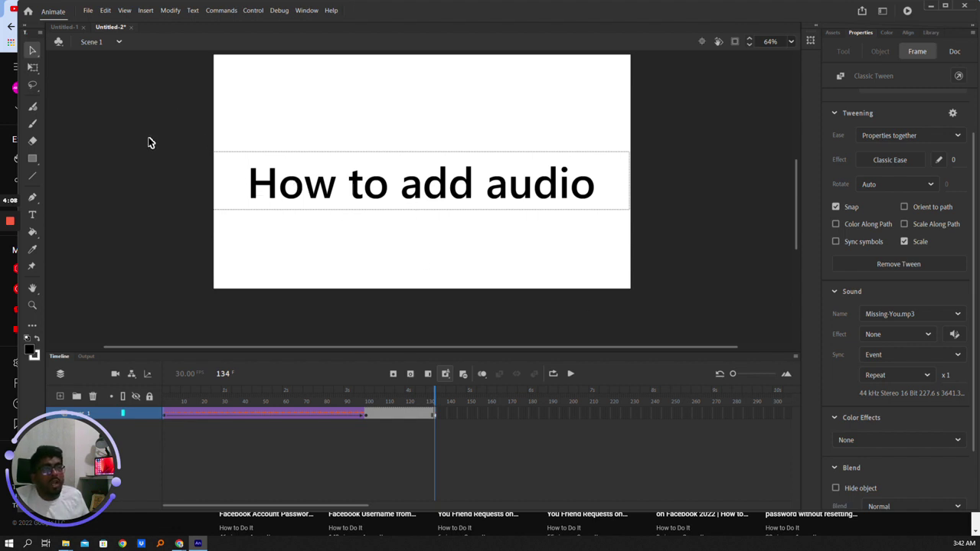
scroll(141, 157, "down", 3)
scroll(272, 200, "up", 3)
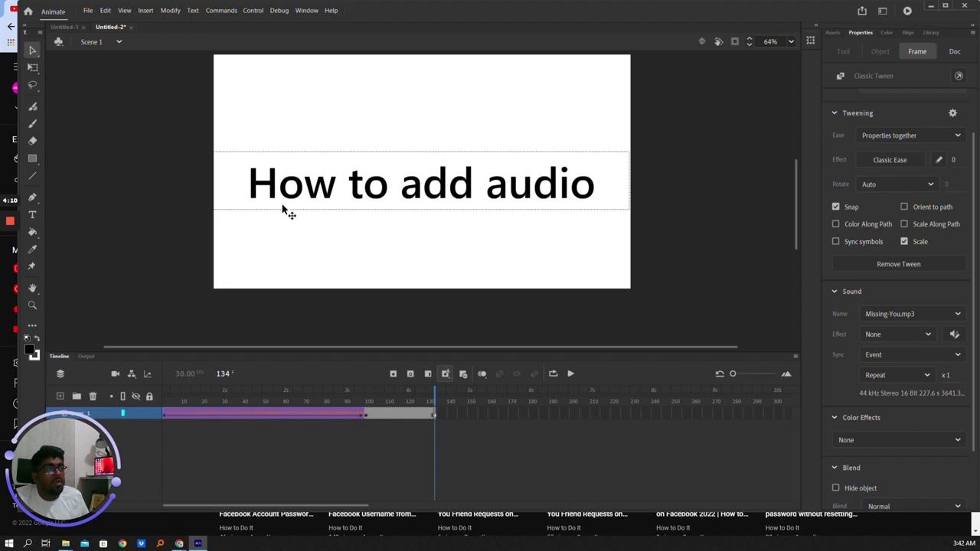